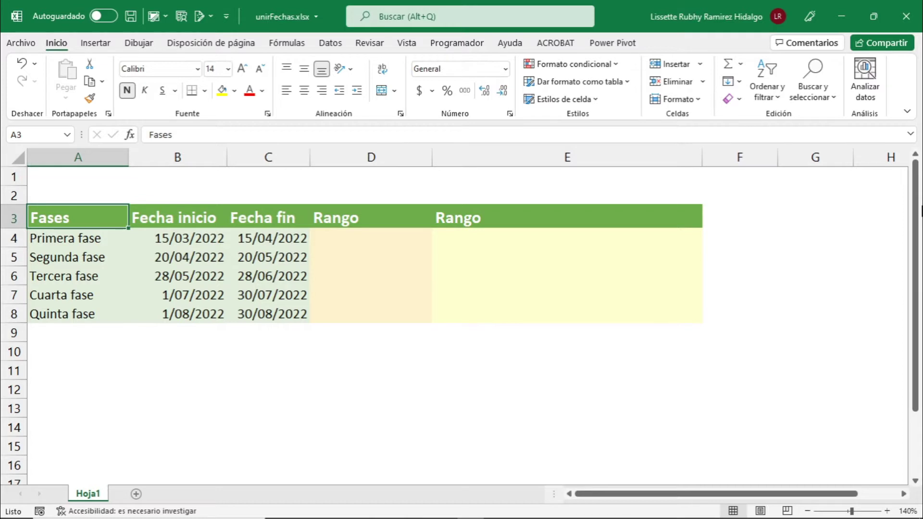
Step: In cell D4, insert the CONCAT function from the Texto category of Insert Function
{"action": "left_click", "coordinate": [365, 235]}
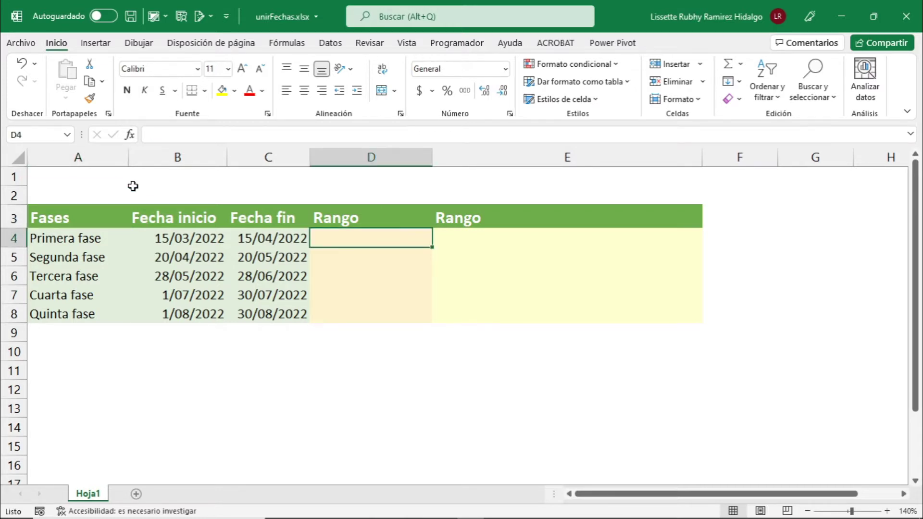
{"action": "left_click", "coordinate": [129, 136]}
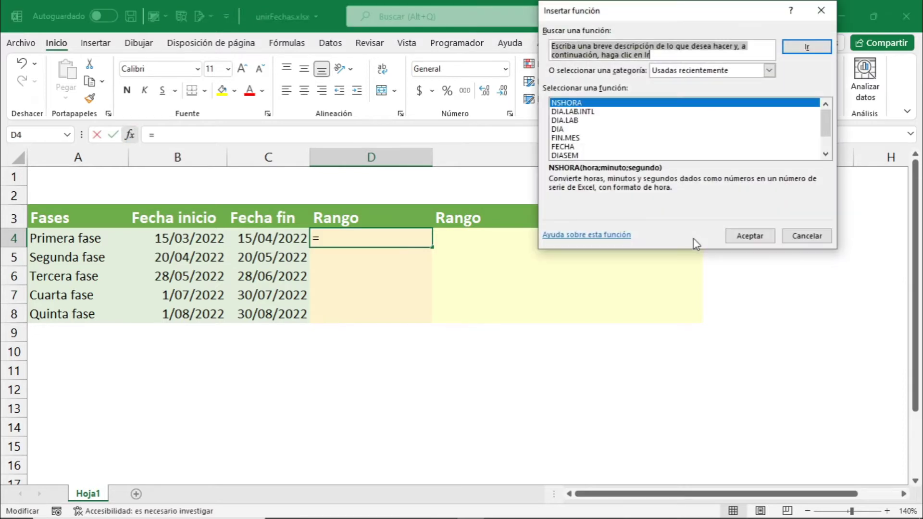
{"action": "left_click", "coordinate": [769, 71]}
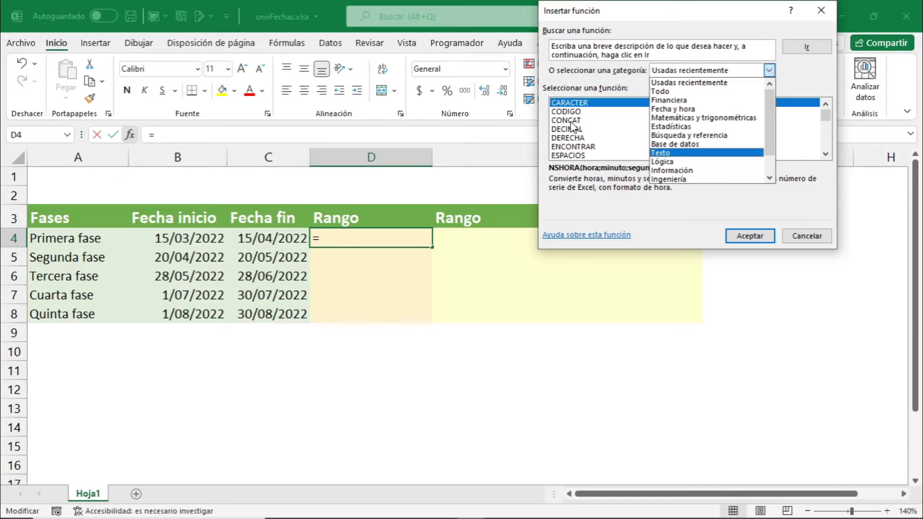
{"action": "left_click", "coordinate": [570, 122]}
{"action": "double_click", "coordinate": [570, 121]}
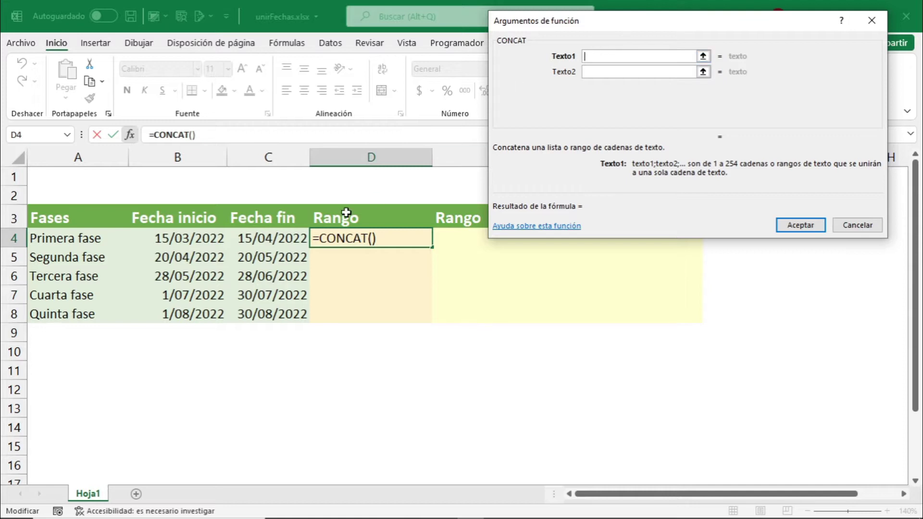
Step: Fill CONCAT's arguments with B4, "-" and C4 to join the start and end dates
{"action": "left_click", "coordinate": [185, 243]}
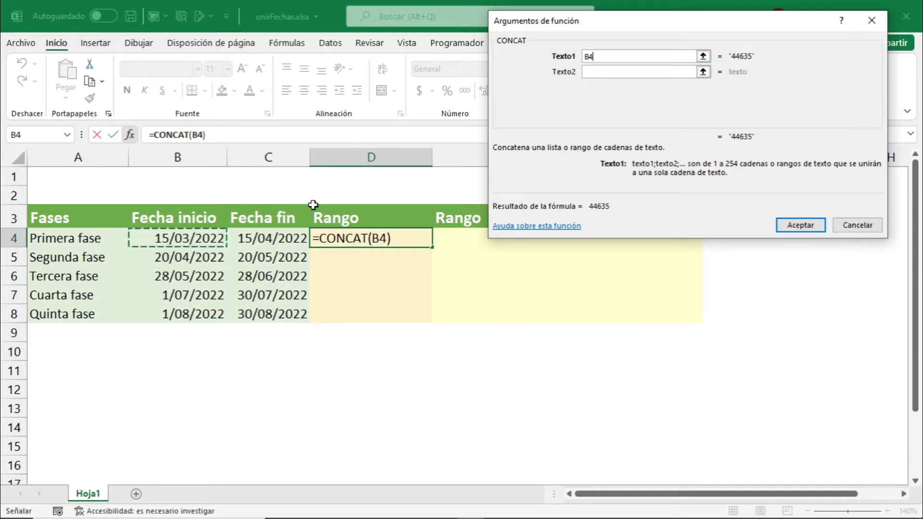
{"action": "left_click", "coordinate": [600, 72]}
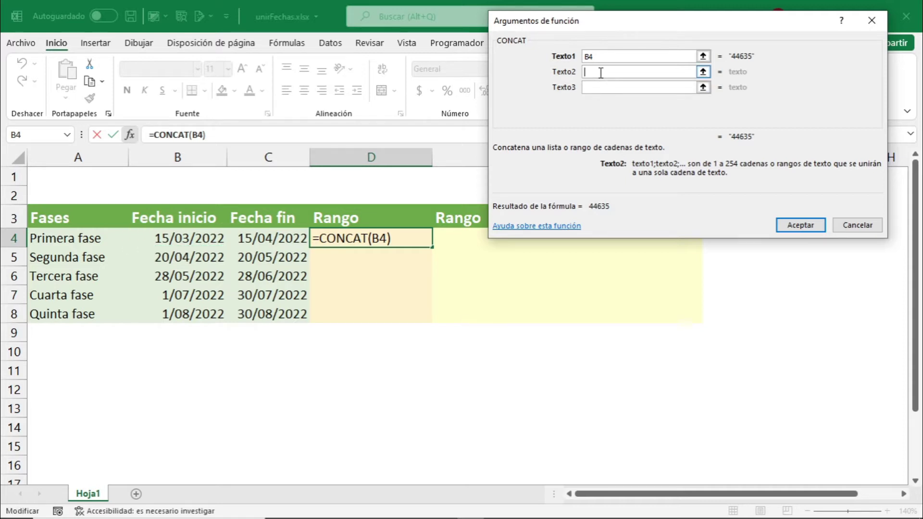
{"action": "type", "text": "\""}
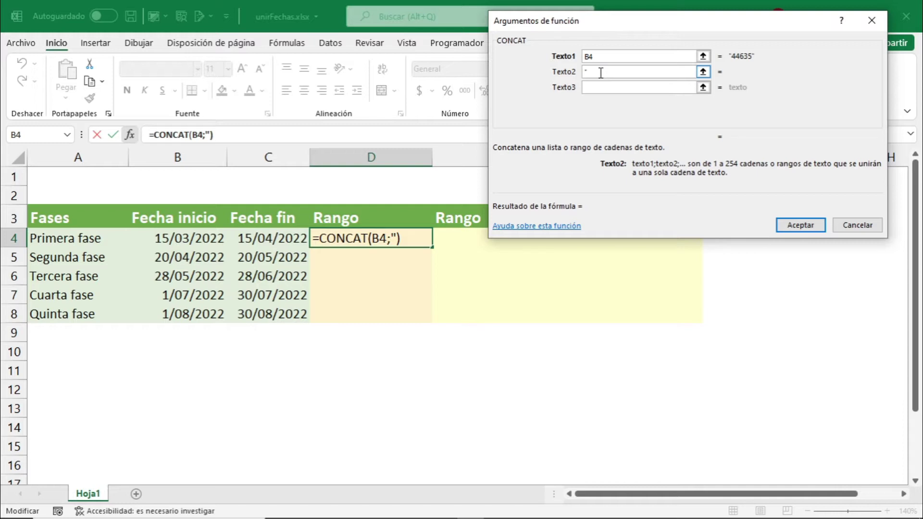
{"action": "type", "text": "-"}
{"action": "type", "text": "\""}
{"action": "left_click", "coordinate": [595, 87]}
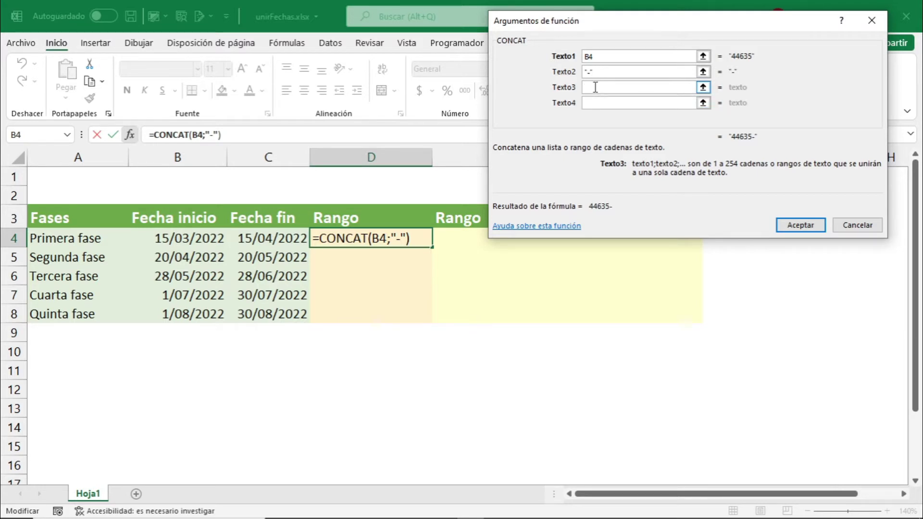
{"action": "left_click", "coordinate": [278, 242]}
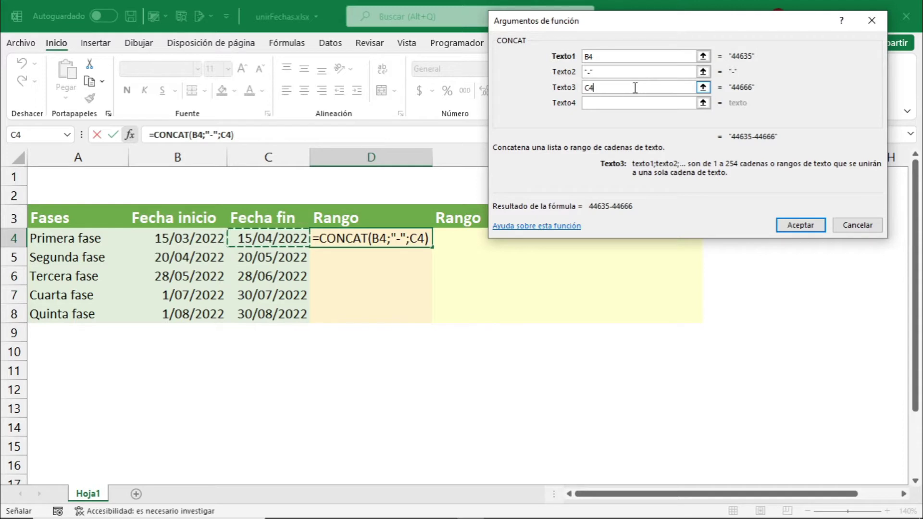
{"action": "left_click", "coordinate": [809, 234]}
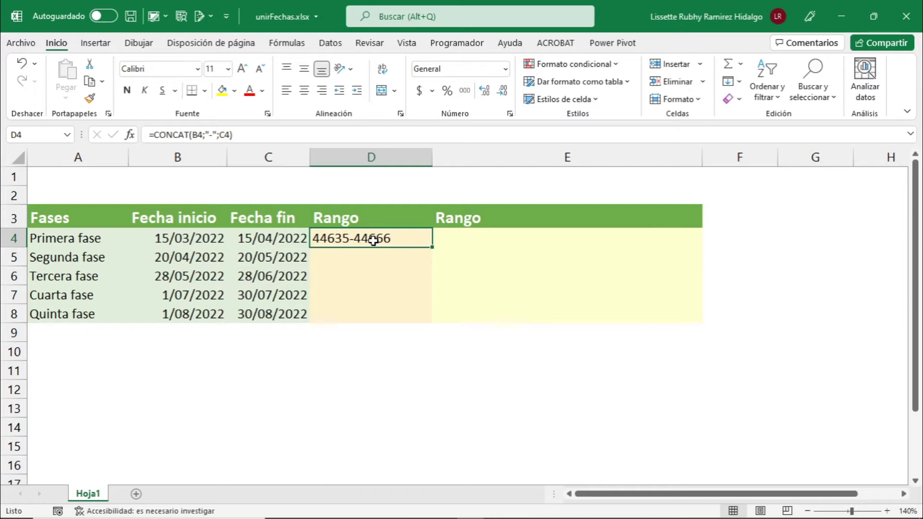
{"action": "left_click", "coordinate": [501, 241]}
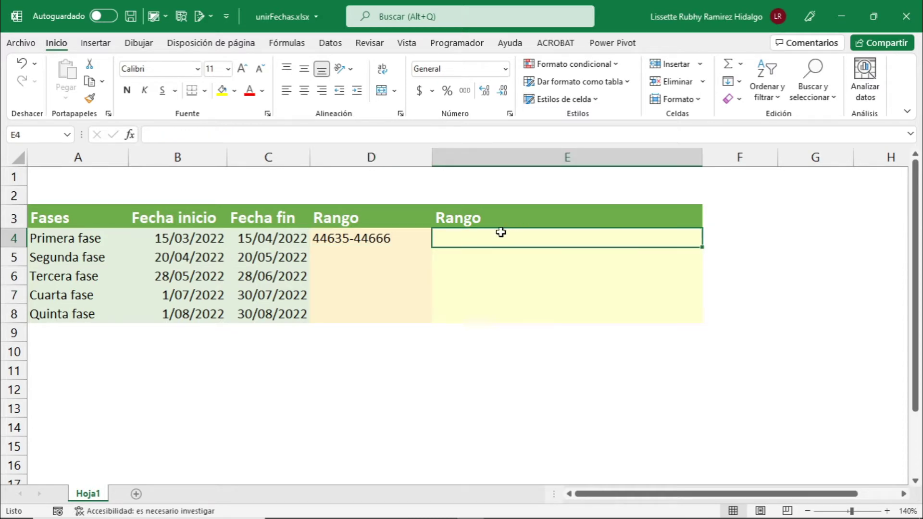
Step: Insert a CONCAT function into E4 and start on its Texto1 argument
{"action": "left_click", "coordinate": [129, 135]}
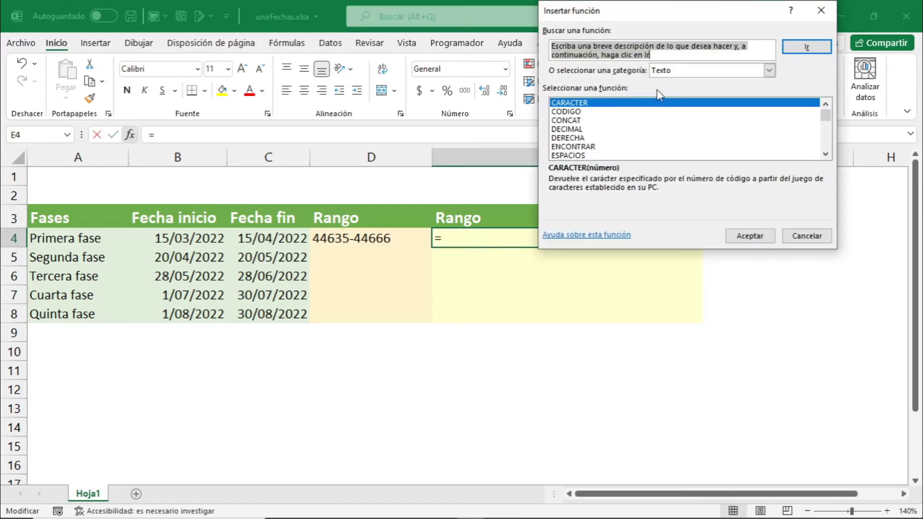
{"action": "double_click", "coordinate": [568, 120]}
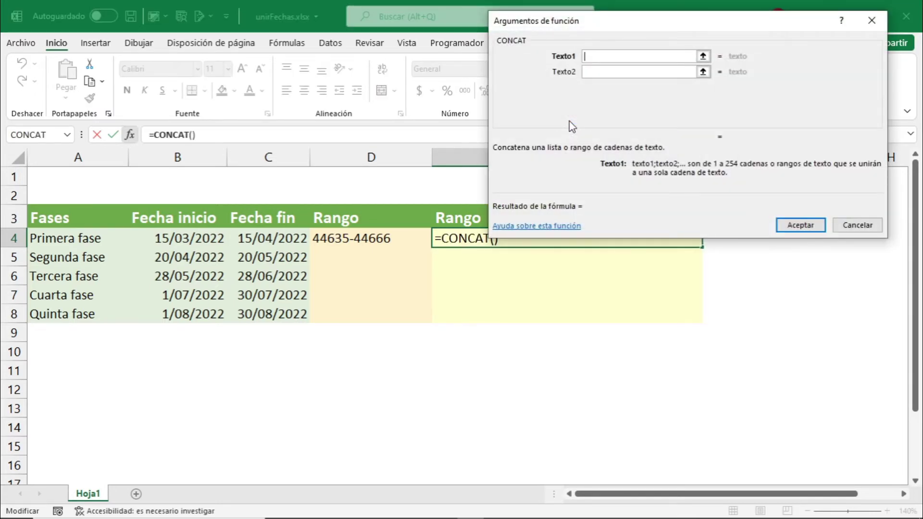
{"action": "left_click", "coordinate": [604, 57]}
Step: Enter Texto(B4;"dd/mm/yyyy") as the first CONCAT argument
{"action": "type", "text": "Te"}
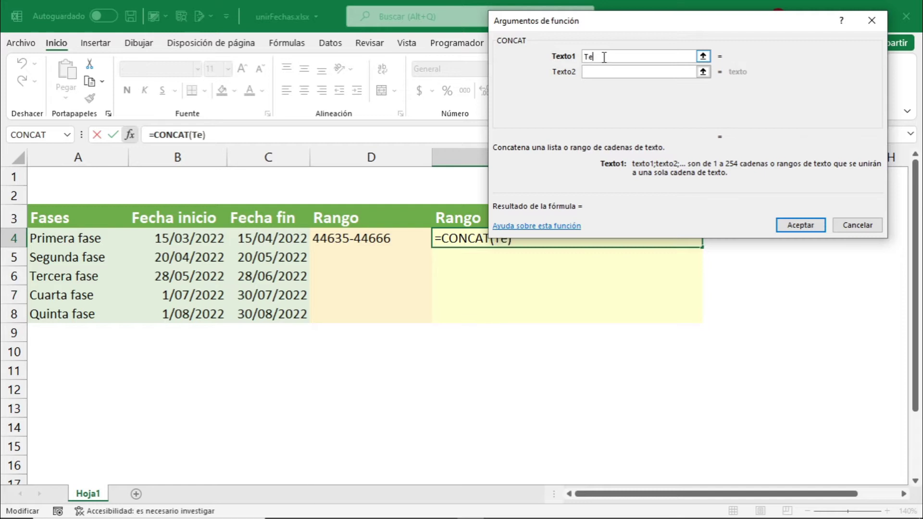
{"action": "type", "text": "xto"}
{"action": "type", "text": "("}
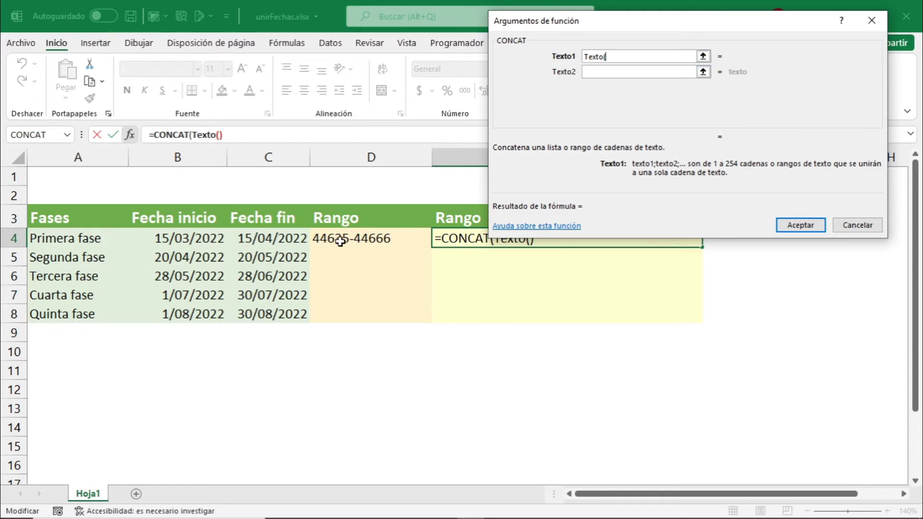
{"action": "left_click", "coordinate": [197, 240]}
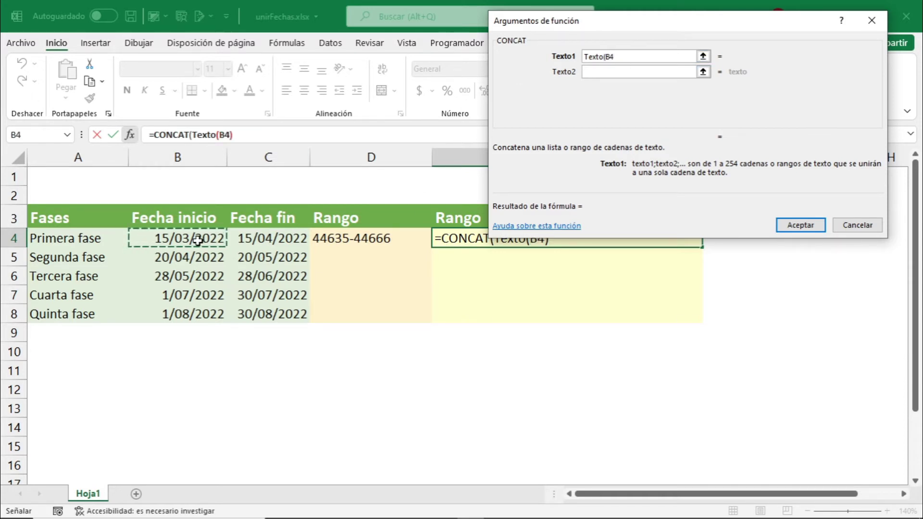
{"action": "type", "text": ";"}
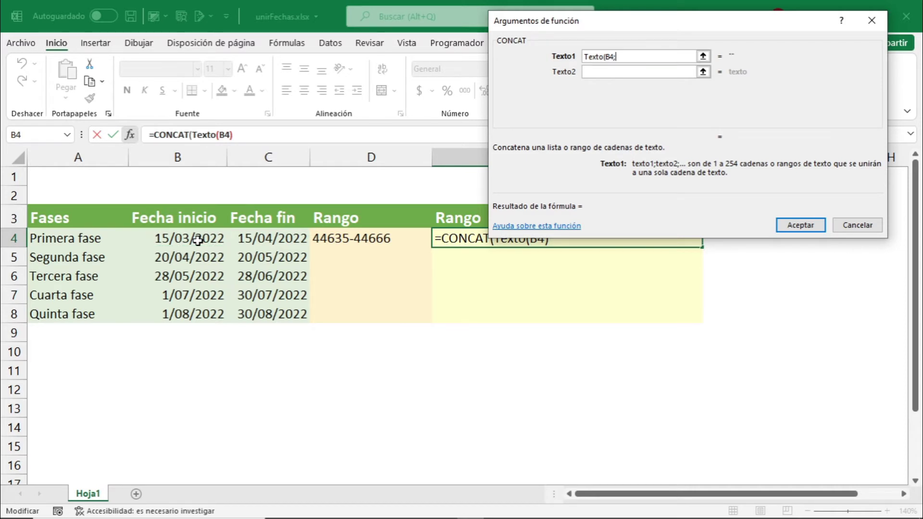
{"action": "type", "text": "\""}
{"action": "type", "text": "dd"}
{"action": "type", "text": "/"}
{"action": "type", "text": "mm"}
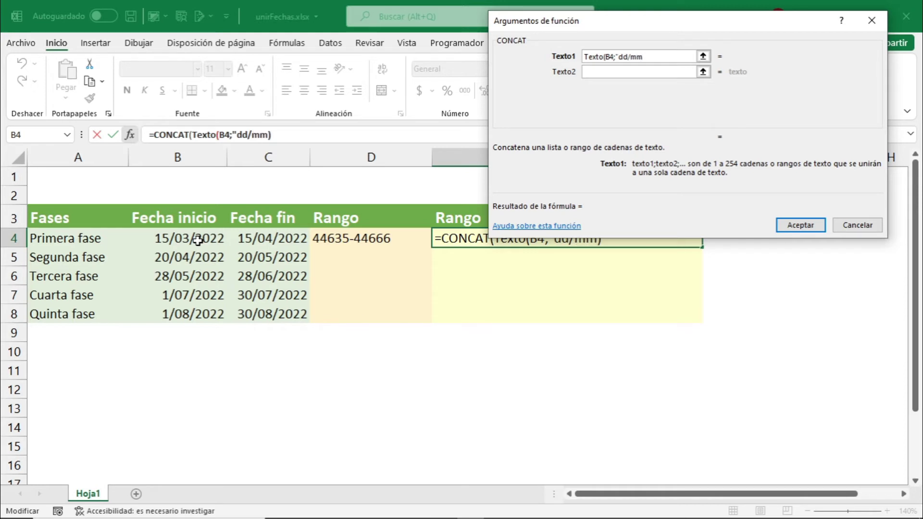
{"action": "type", "text": "/"}
{"action": "type", "text": "yyyy"}
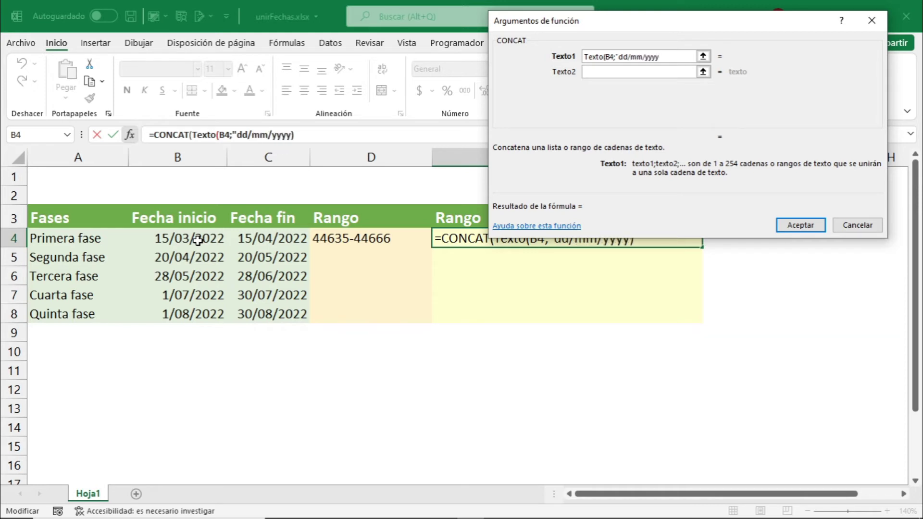
{"action": "type", "text": "\""}
{"action": "type", "text": ")"}
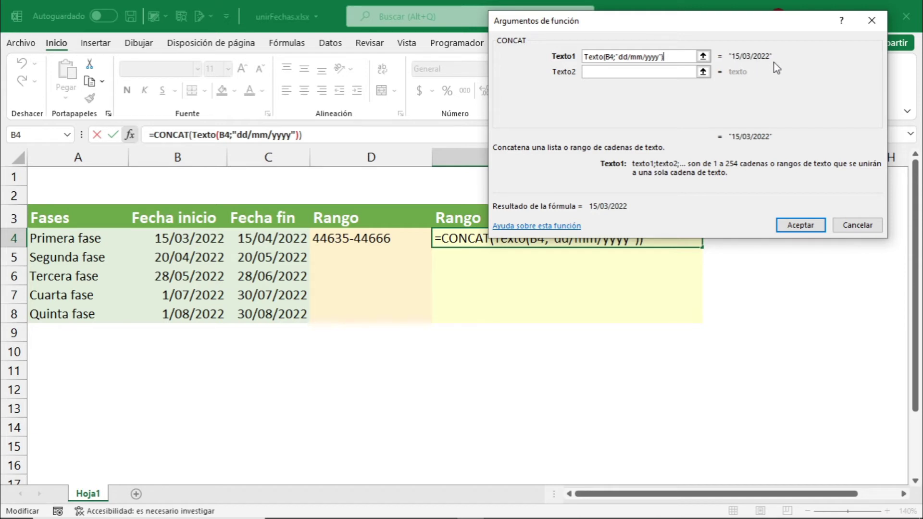
Step: Add "-" as Texto2 and Texto(C4;"dd/mm/yyyy") as Texto3 of the CONCAT formula
{"action": "left_click", "coordinate": [618, 73]}
{"action": "left_click", "coordinate": [618, 73]}
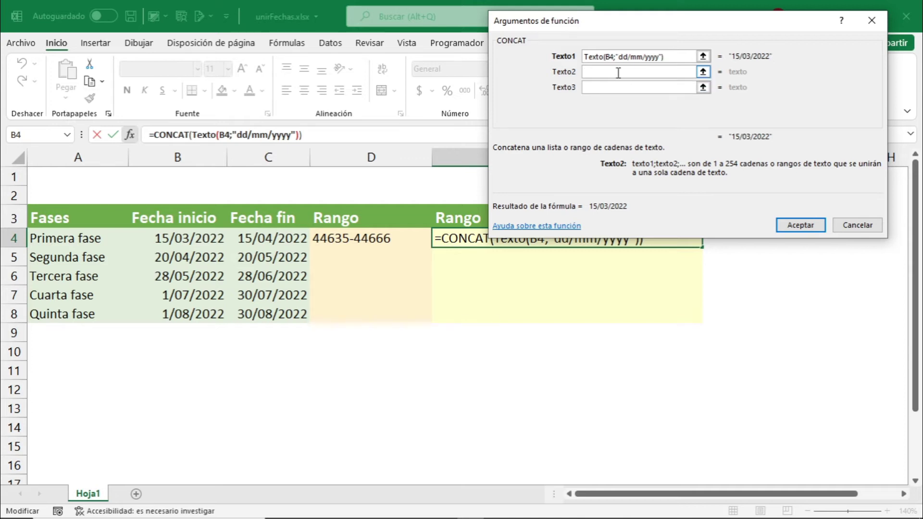
{"action": "type", "text": "\"-\""}
{"action": "left_click", "coordinate": [613, 87]}
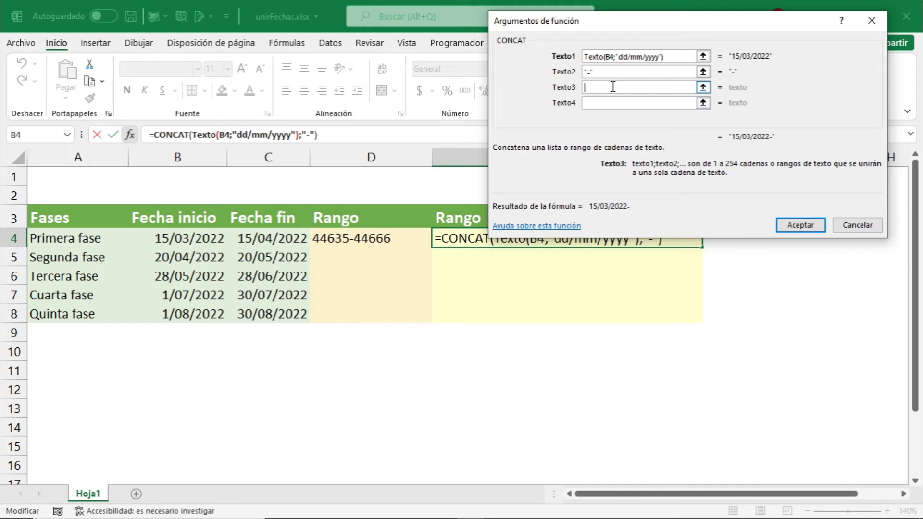
{"action": "type", "text": "Texto"}
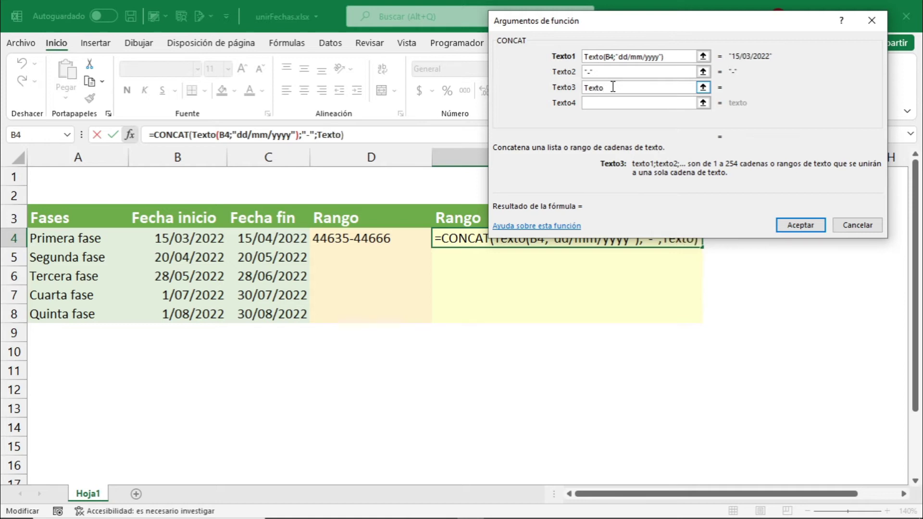
{"action": "type", "text": "("}
{"action": "left_click", "coordinate": [290, 242]}
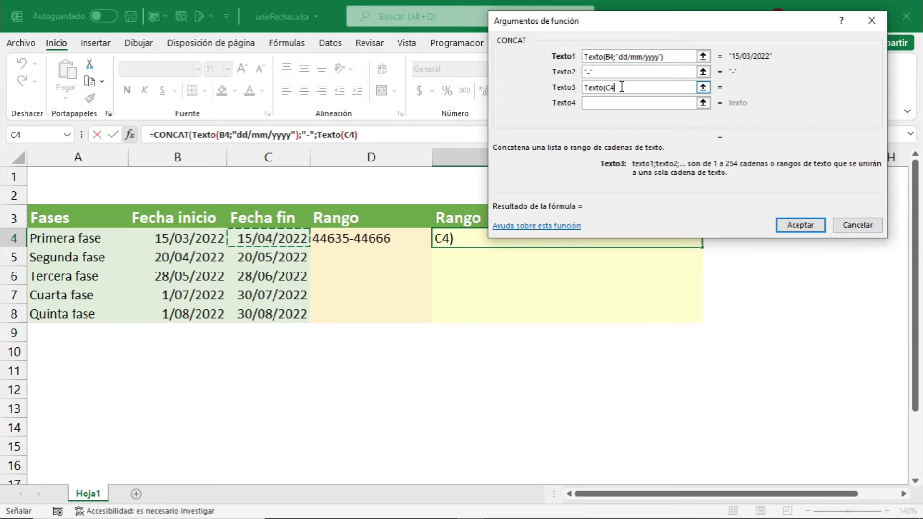
{"action": "type", "text": ";"}
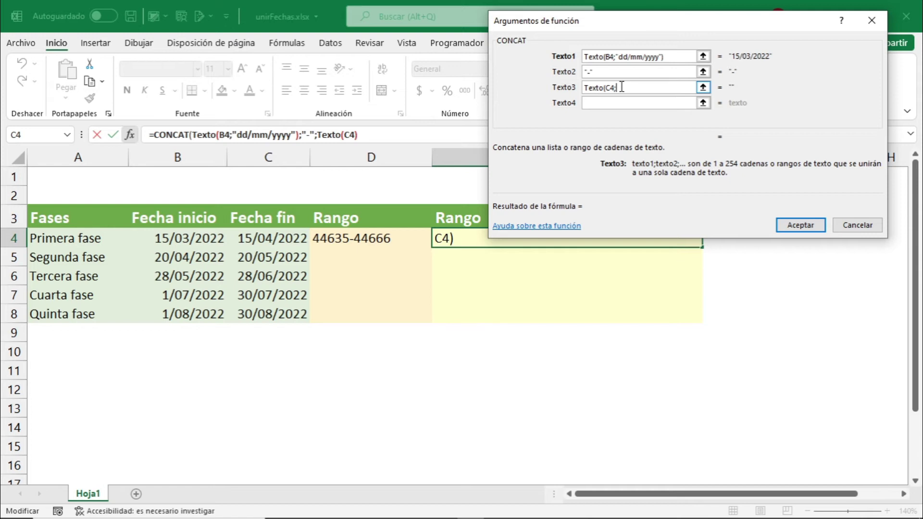
{"action": "type", "text": "\""}
{"action": "type", "text": "dd/"}
{"action": "type", "text": "mm/"}
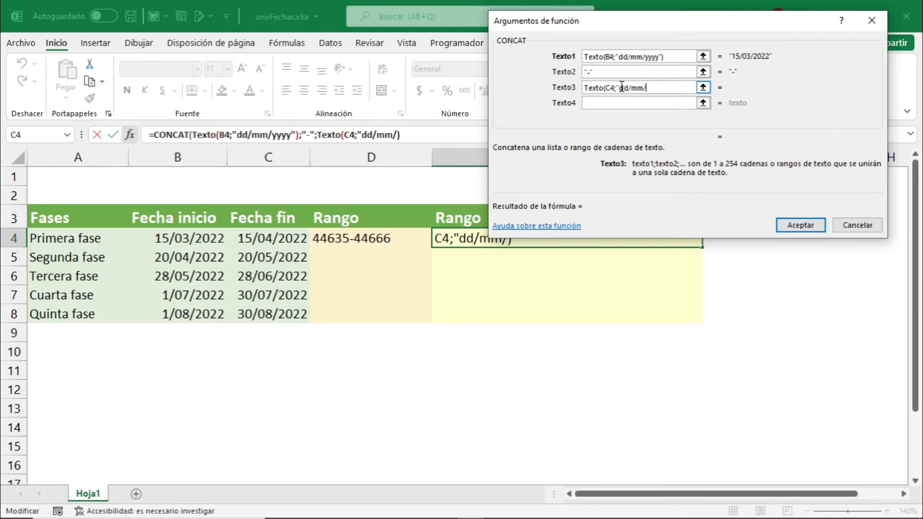
{"action": "type", "text": "yyyy"}
{"action": "type", "text": "\""}
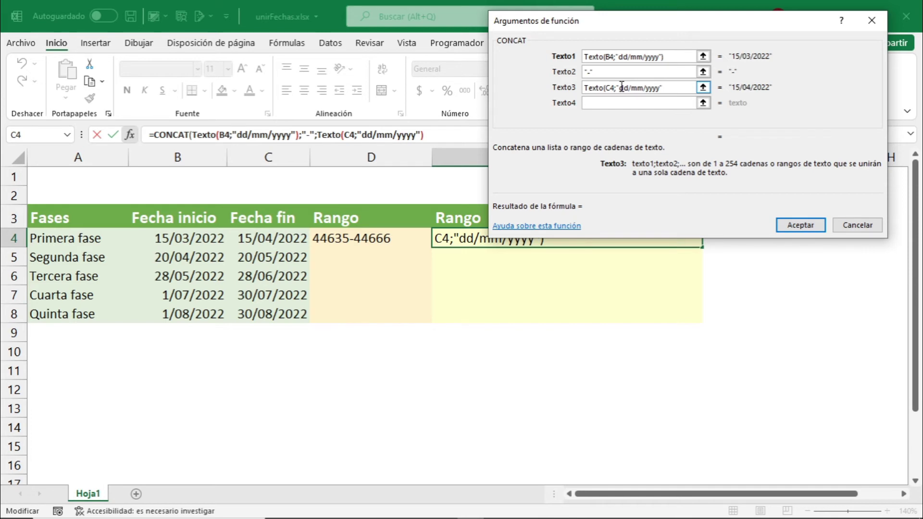
{"action": "type", "text": ")"}
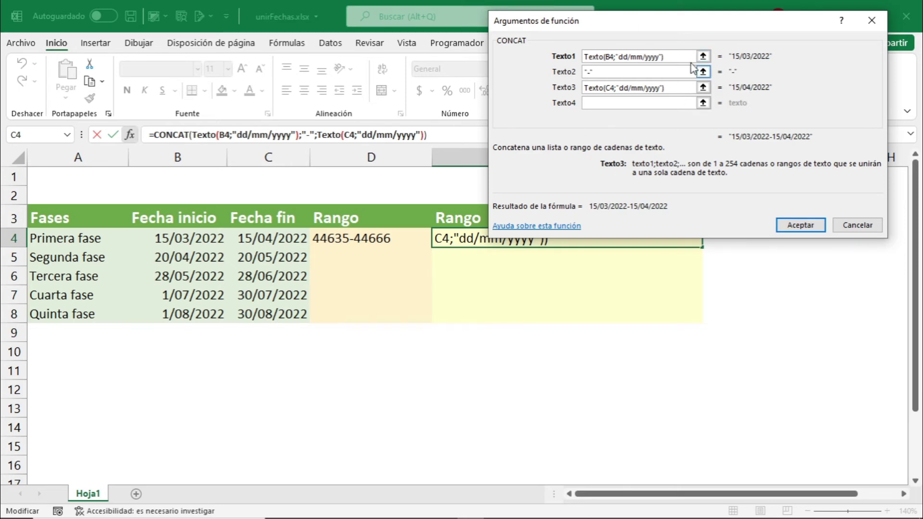
Step: Accept the CONCAT formula so E4 displays 15/03/2022-15/04/2022
{"action": "left_click", "coordinate": [807, 226]}
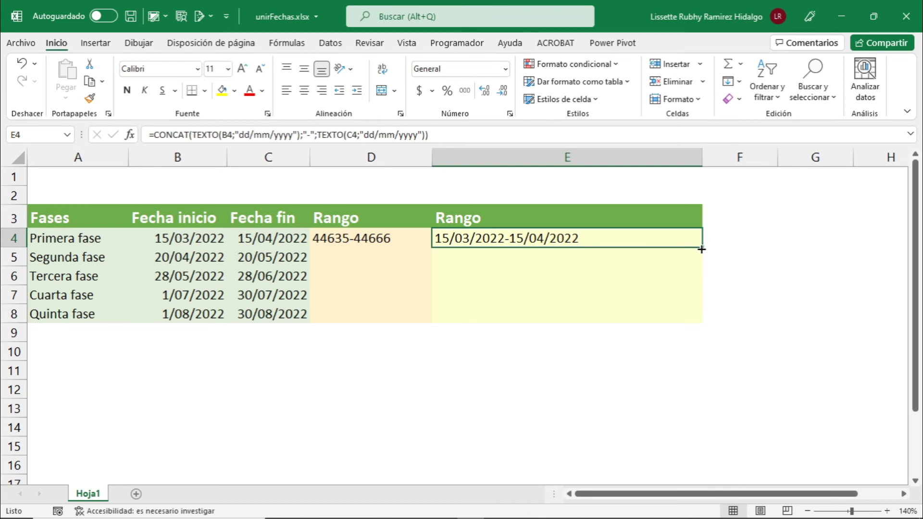
Step: Fill E4's formula down to E8 and check the copies in E5 and E7
{"action": "mouse_move", "coordinate": [701, 249]}
{"action": "left_mouse_down"}
{"action": "mouse_move", "coordinate": [703, 329]}
{"action": "mouse_move", "coordinate": [716, 320]}
{"action": "left_mouse_up"}
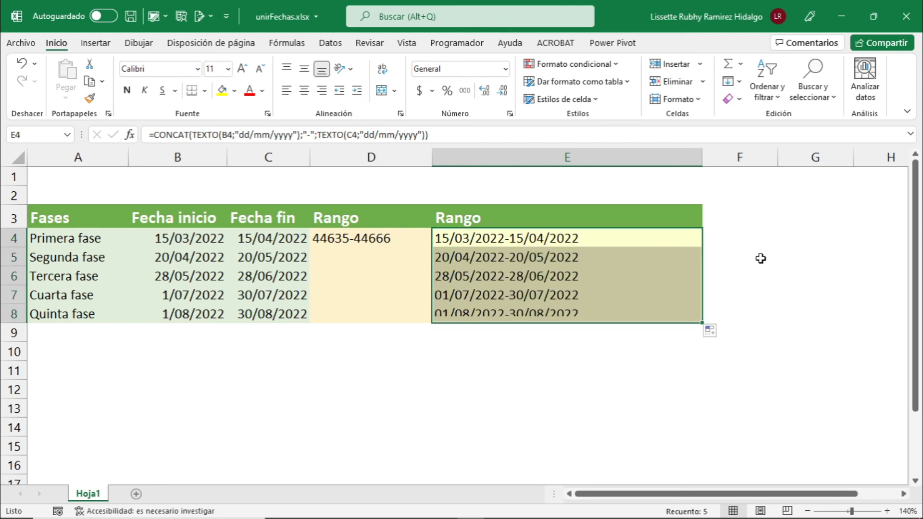
{"action": "left_click", "coordinate": [449, 257]}
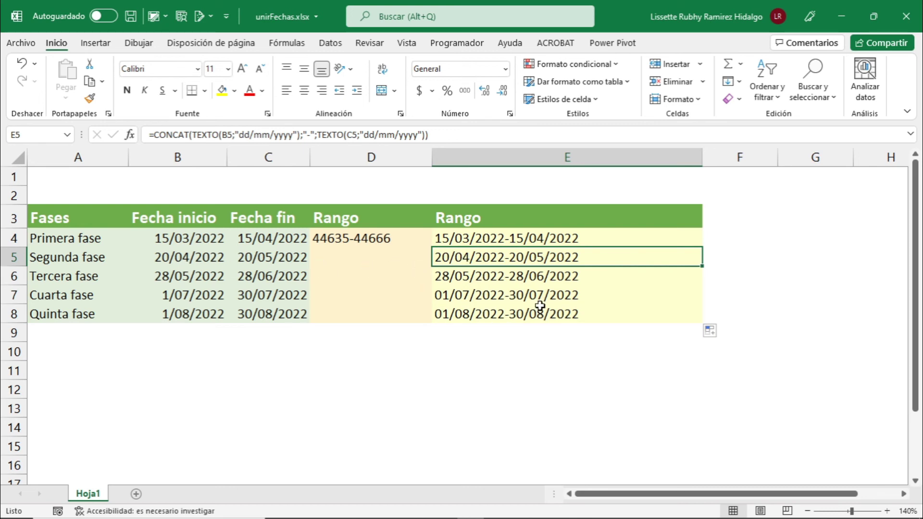
{"action": "left_click", "coordinate": [581, 294]}
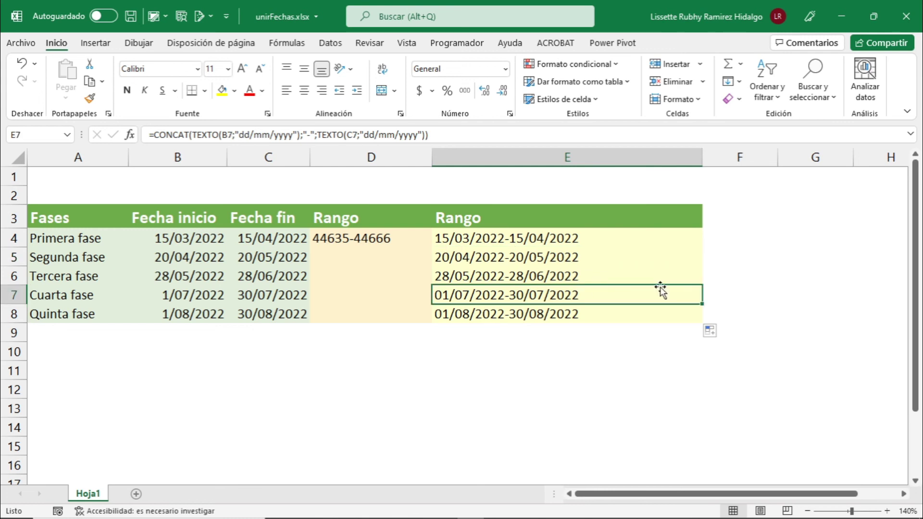